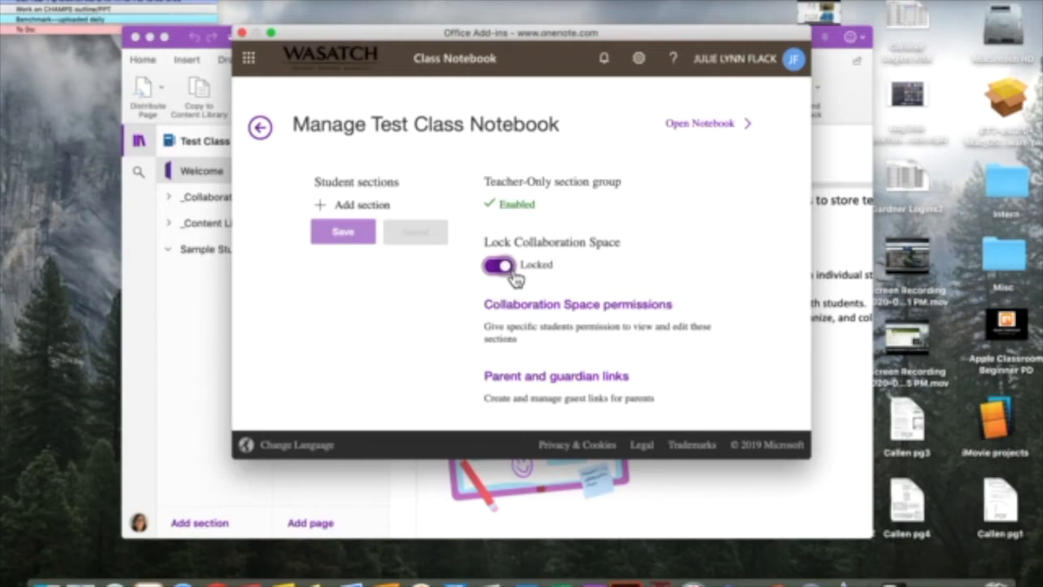
Step: Review the Test Class Notebook management settings down to the notebook link, and close the settings window
scroll(623, 269, "down", 2)
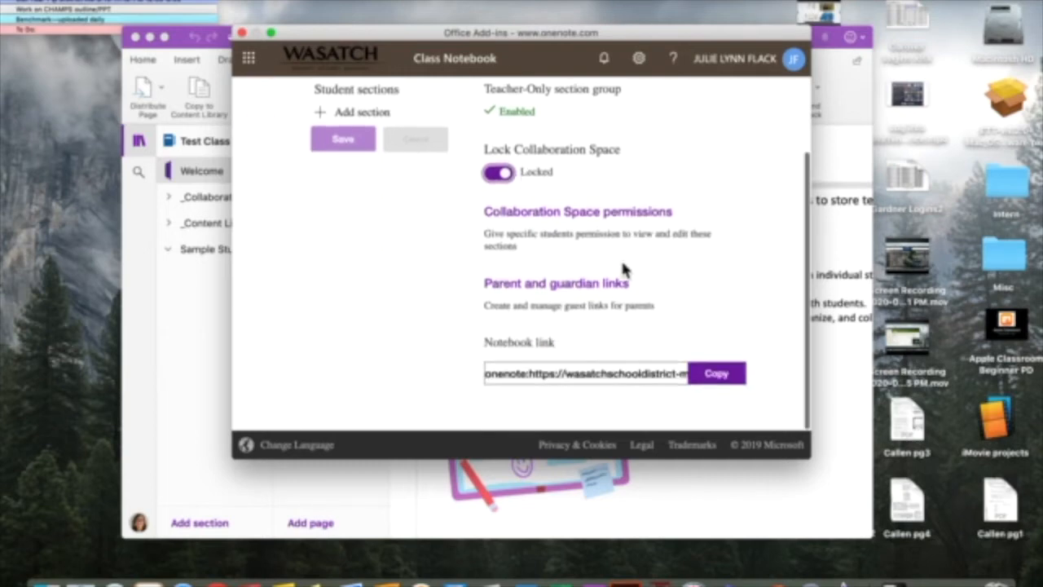
scroll(603, 304, "up", 2)
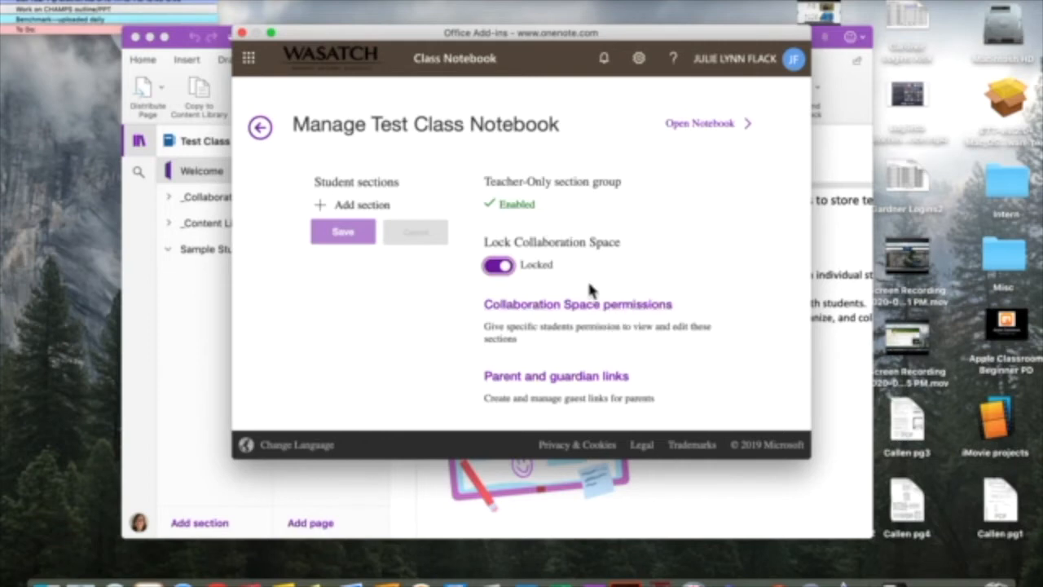
left_click(243, 34)
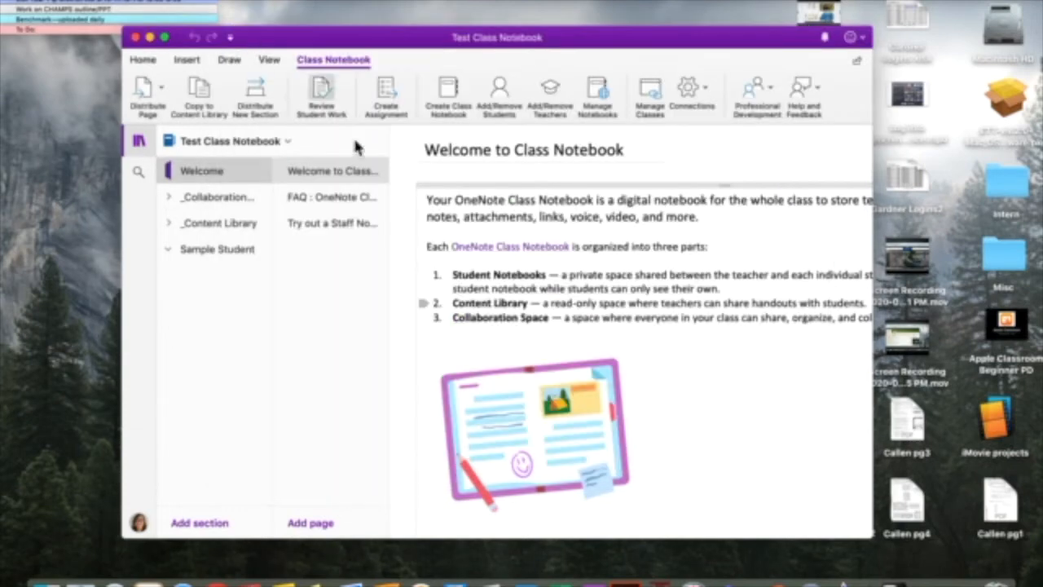
Step: Reopen the notebook management settings, unlock the Collaboration Space, and close the settings window
left_click(595, 92)
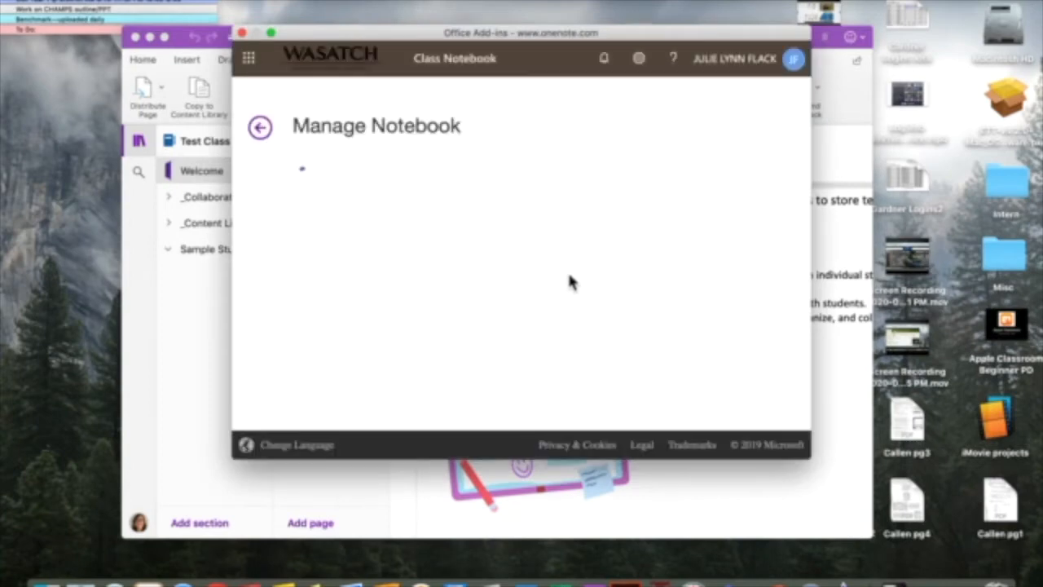
left_click(498, 269)
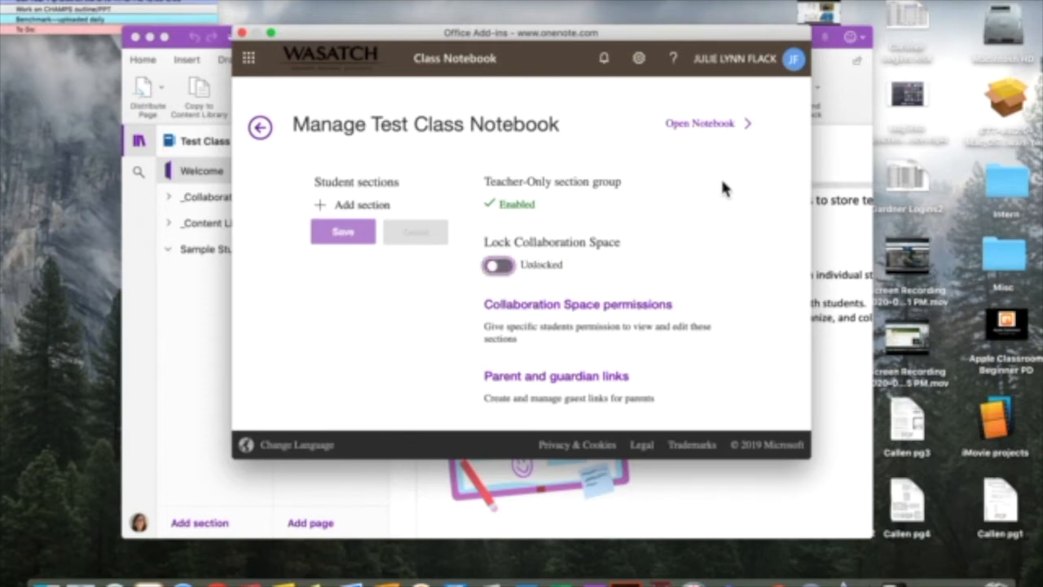
left_click(242, 34)
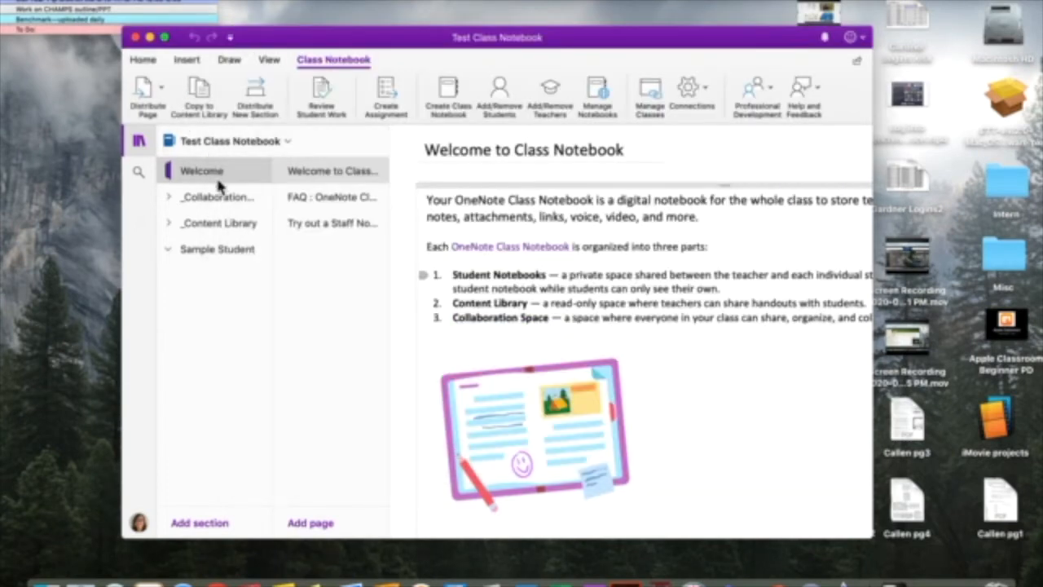
Step: Expand the Collaboration Space and read through the getting-started page in its usage section
left_click(218, 198)
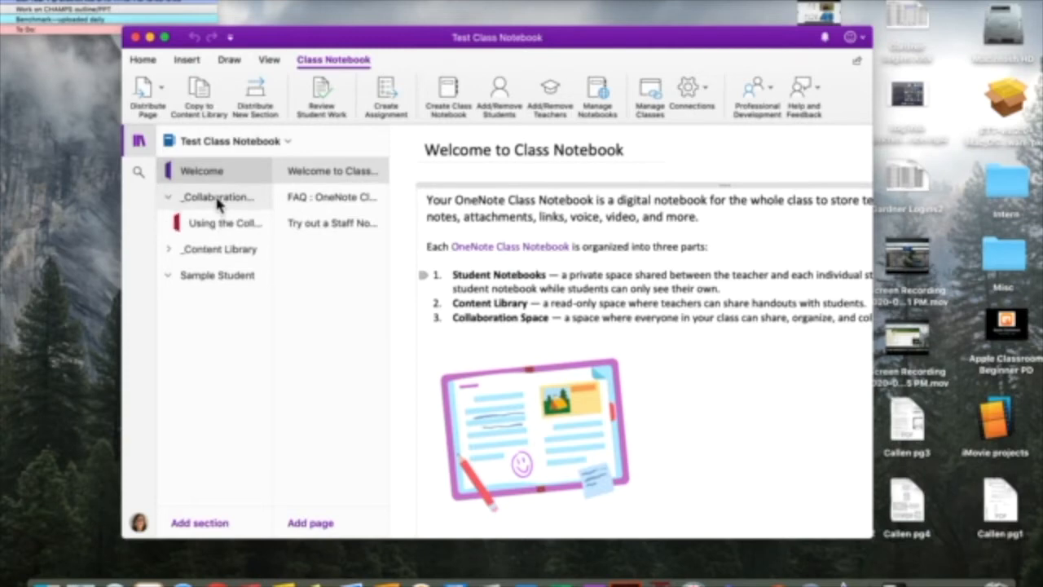
left_click(223, 223)
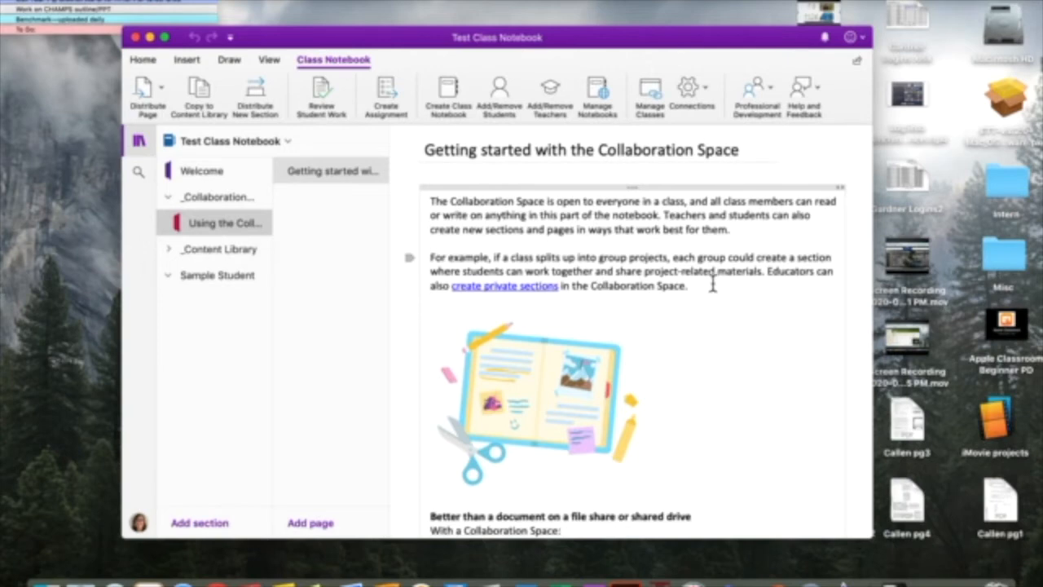
scroll(616, 328, "down", 3)
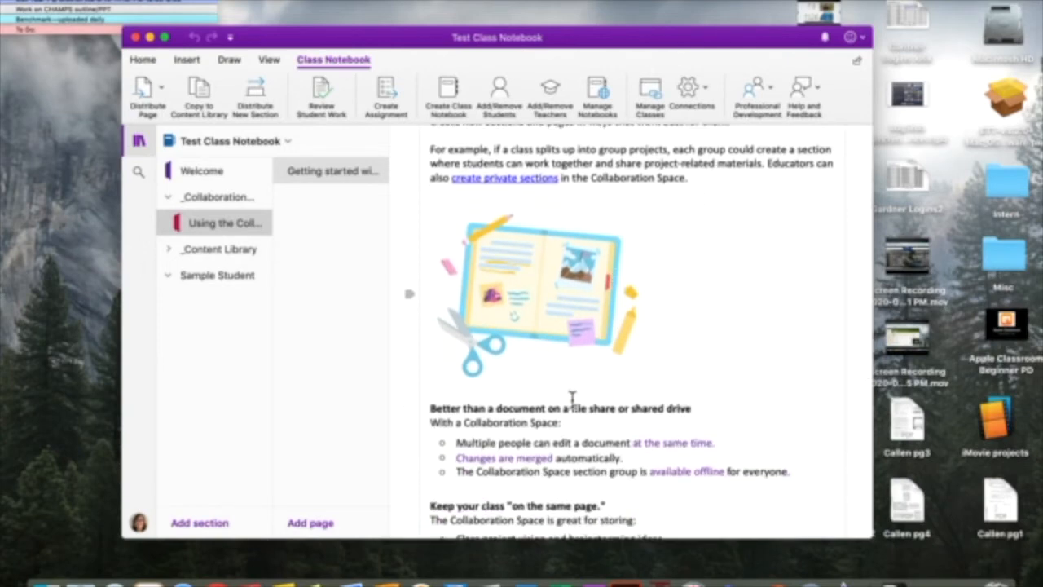
scroll(575, 401, "down", 3)
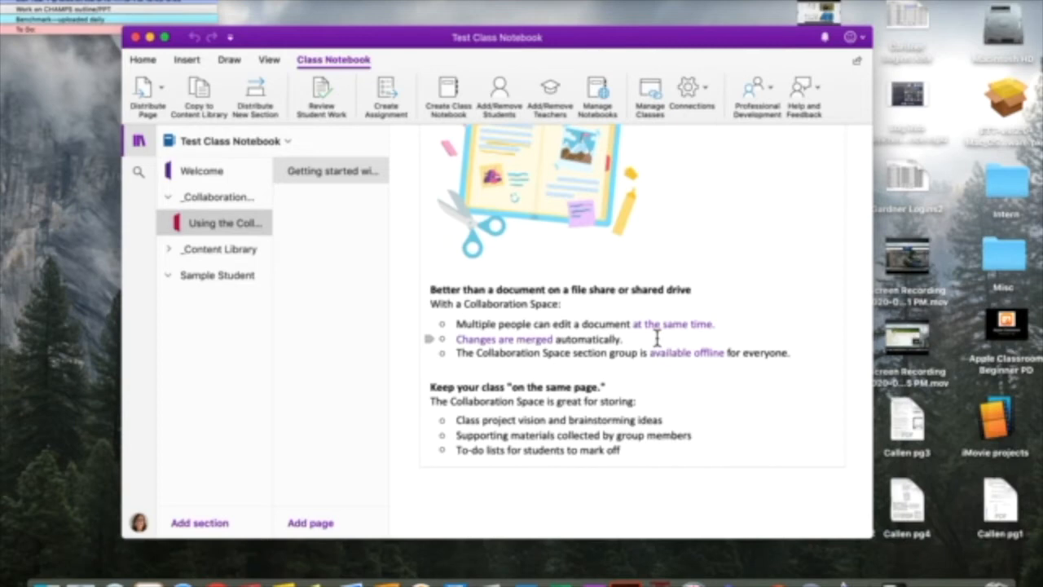
scroll(443, 260, "up", 5)
scroll(443, 259, "down", 10)
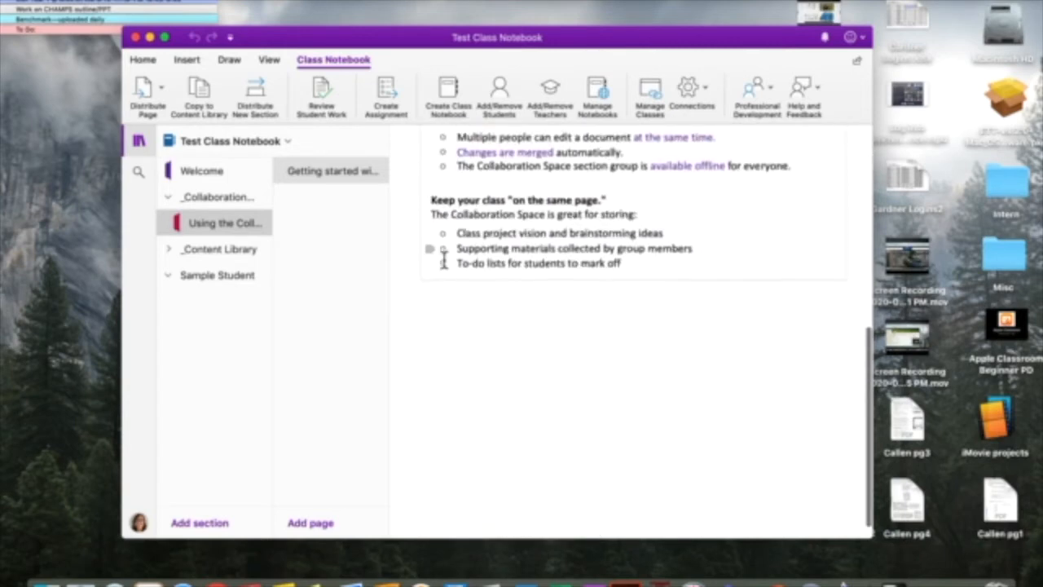
scroll(445, 262, "up", 10)
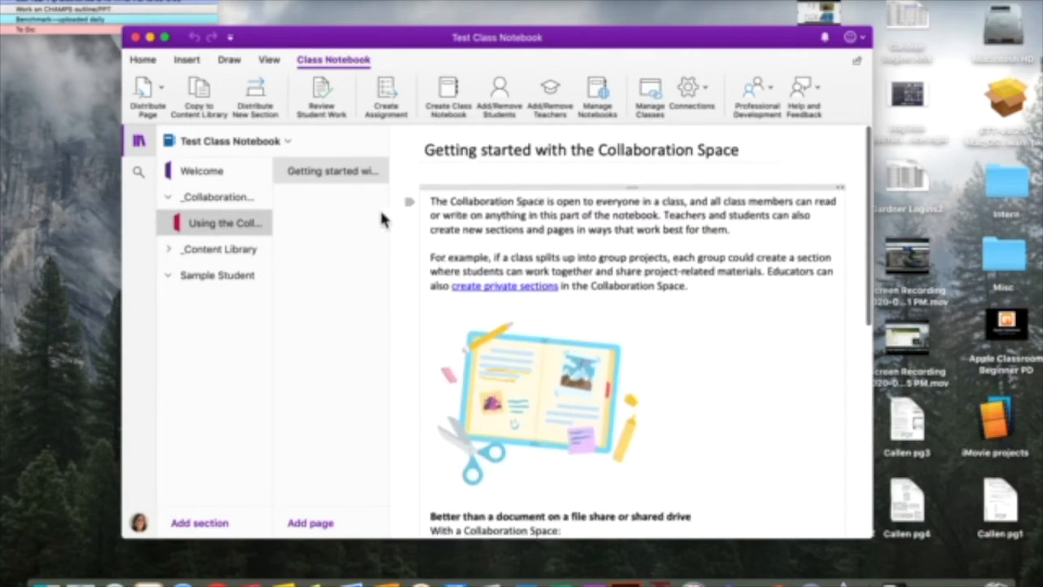
Step: Add a page titled "Test Collaboration" to the current Collaboration Space section
left_click(321, 524)
type("Test Col")
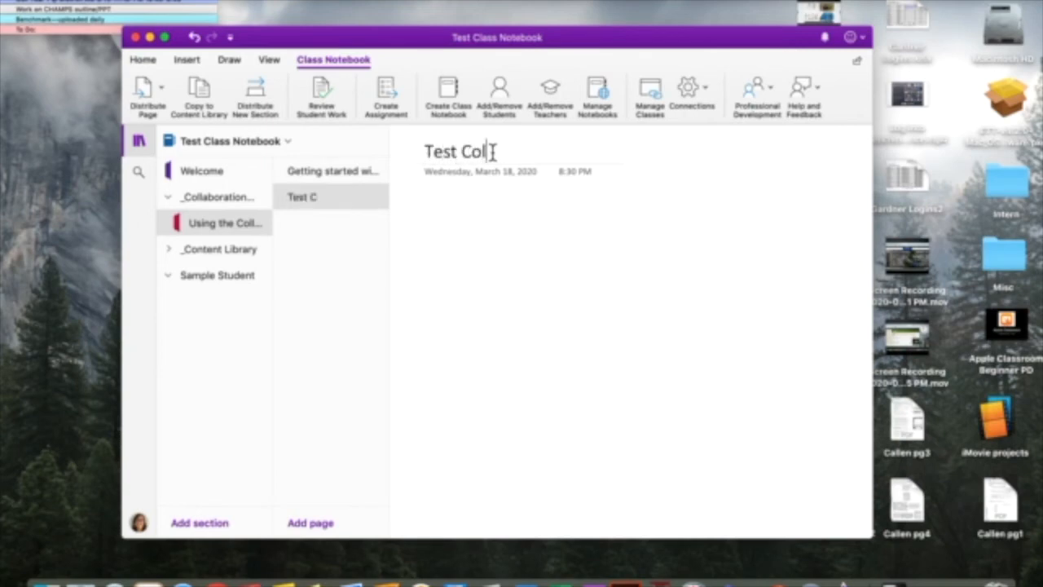
type("laboration")
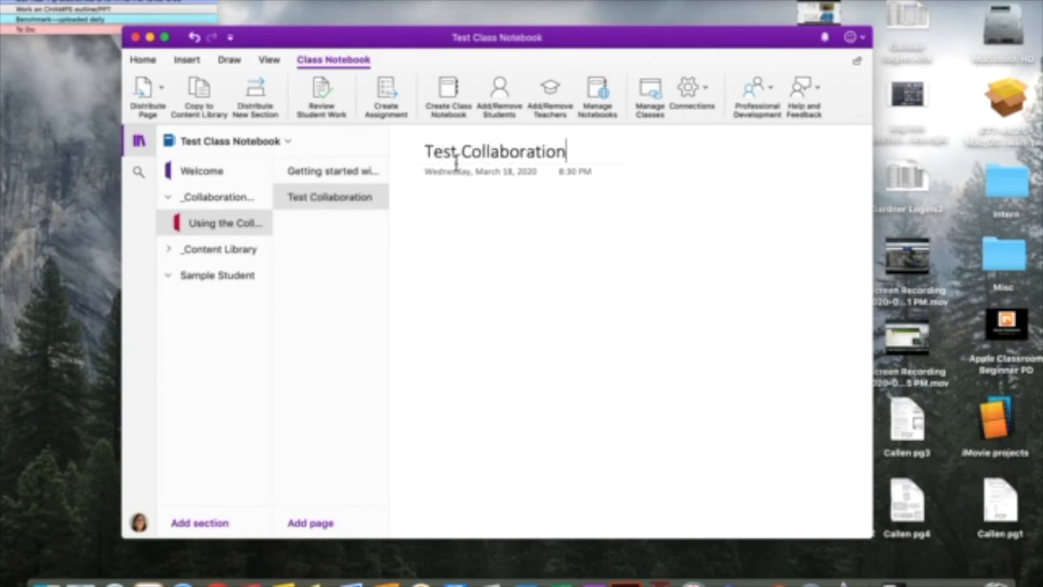
key("Return")
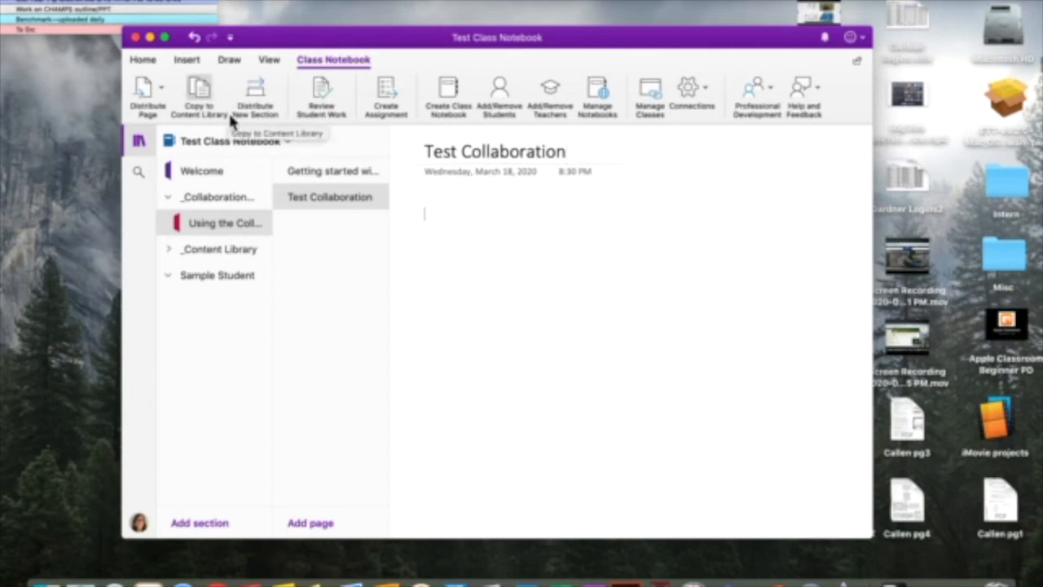
Step: Insert a table with three columns and eight rows in the body of the Test Collaboration page
left_click(143, 63)
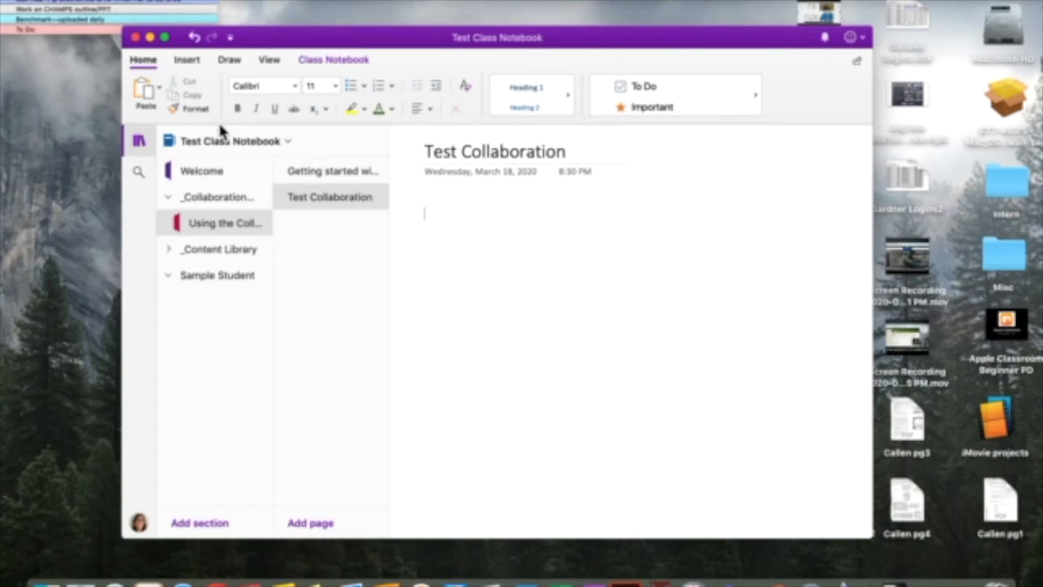
left_click(188, 61)
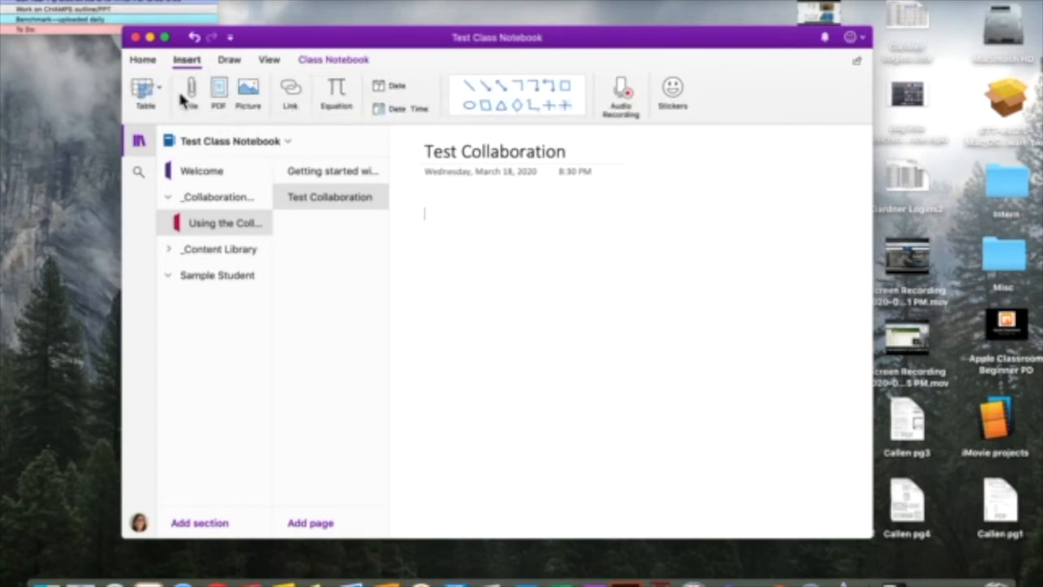
left_click(159, 102)
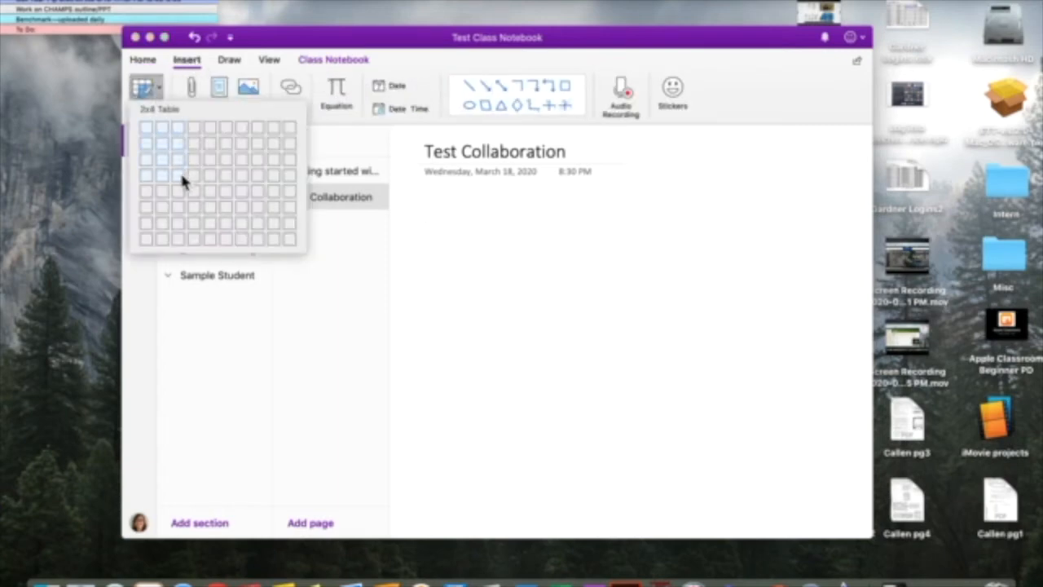
left_click(180, 240)
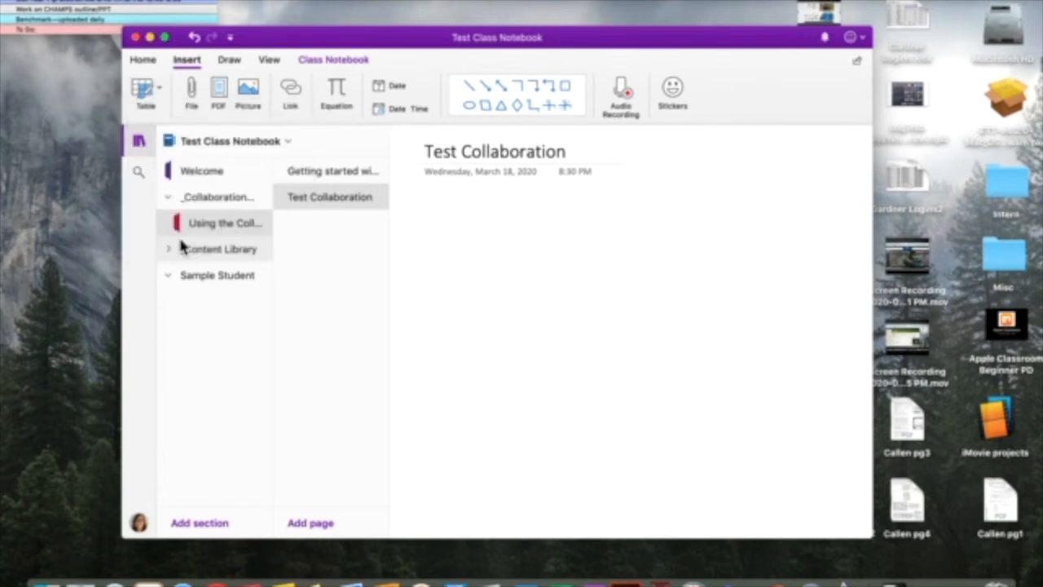
Step: Append two more rows to the end of the table
left_click(527, 350)
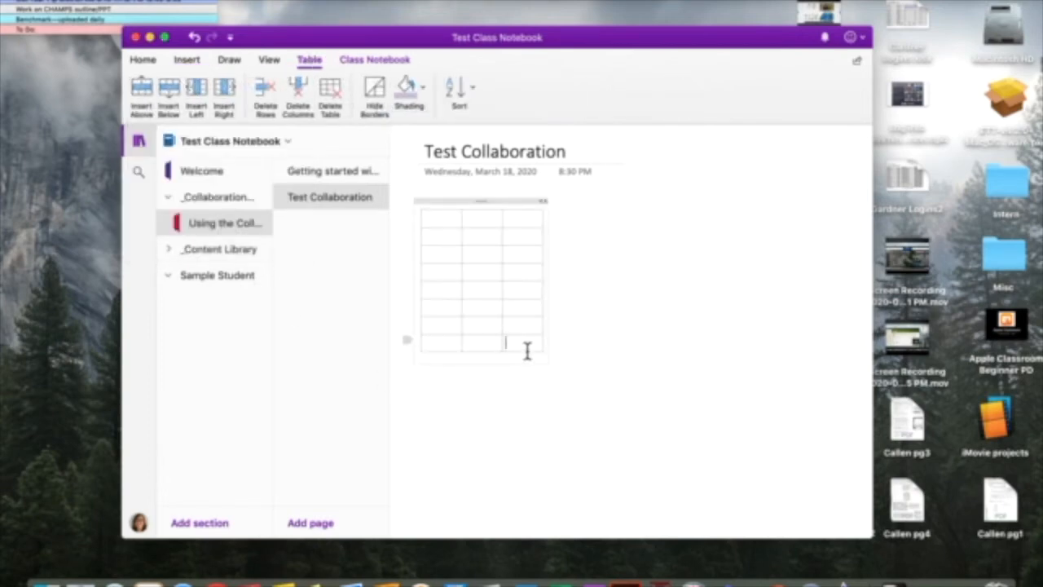
key("Tab")
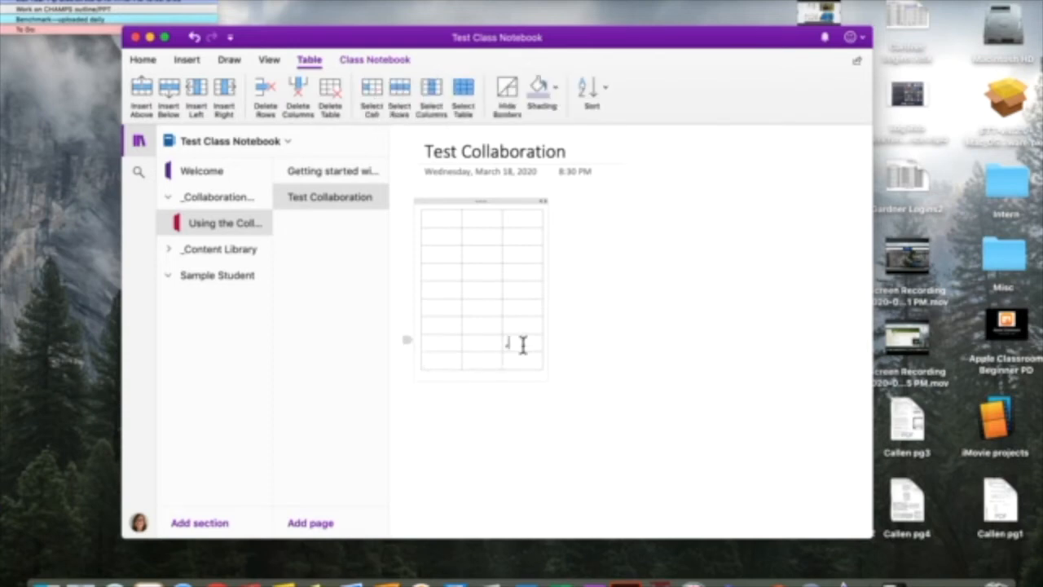
left_click(526, 359)
key("Tab")
Step: Fill the first two header cells with "Student" and "What was the main idea of Paragraph 1?"
left_click(446, 222)
type("Student")
key("Tab")
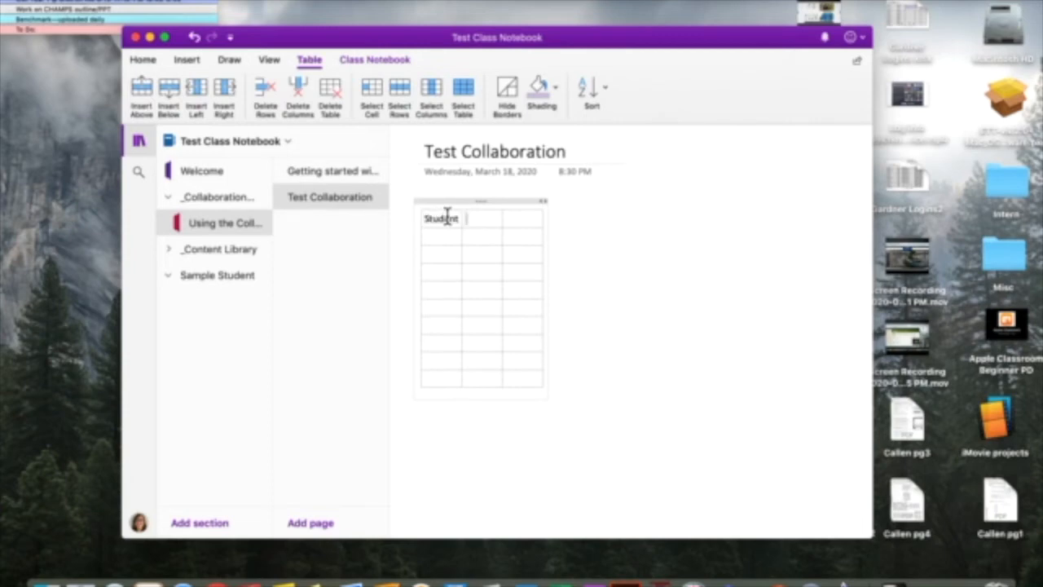
type("What was the main idea of")
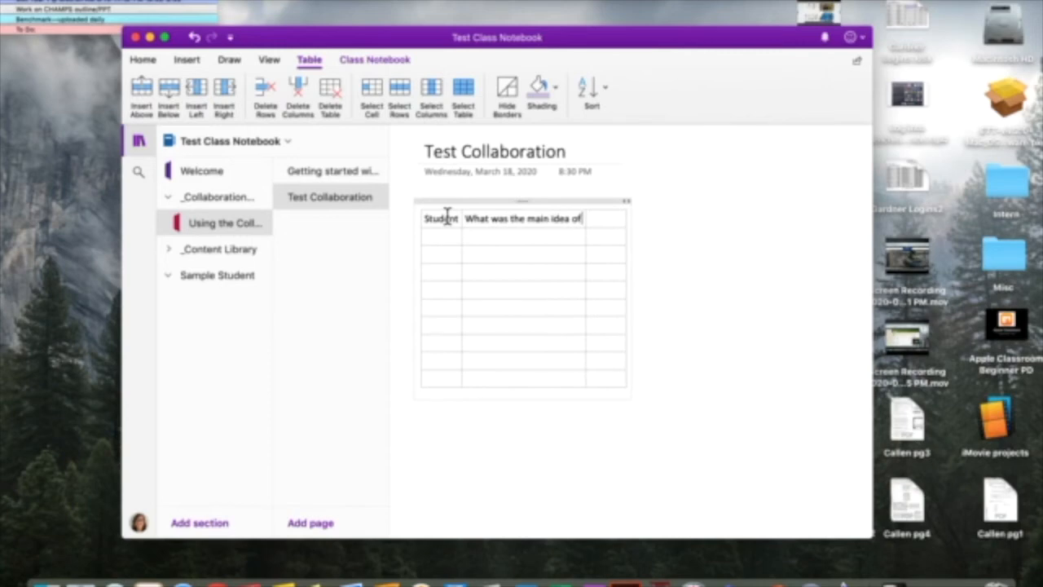
type(" Paragr")
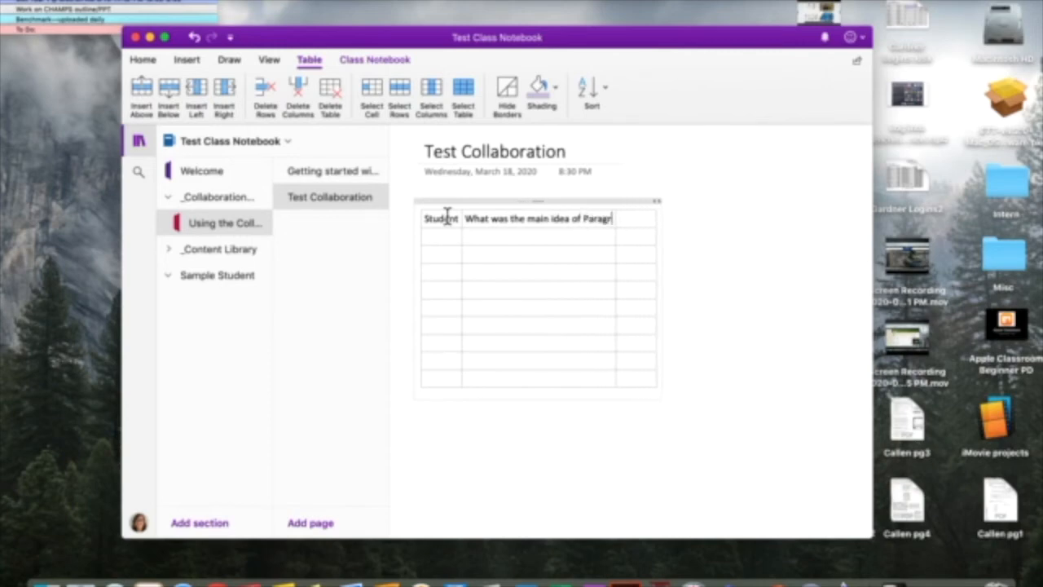
type("aph 1")
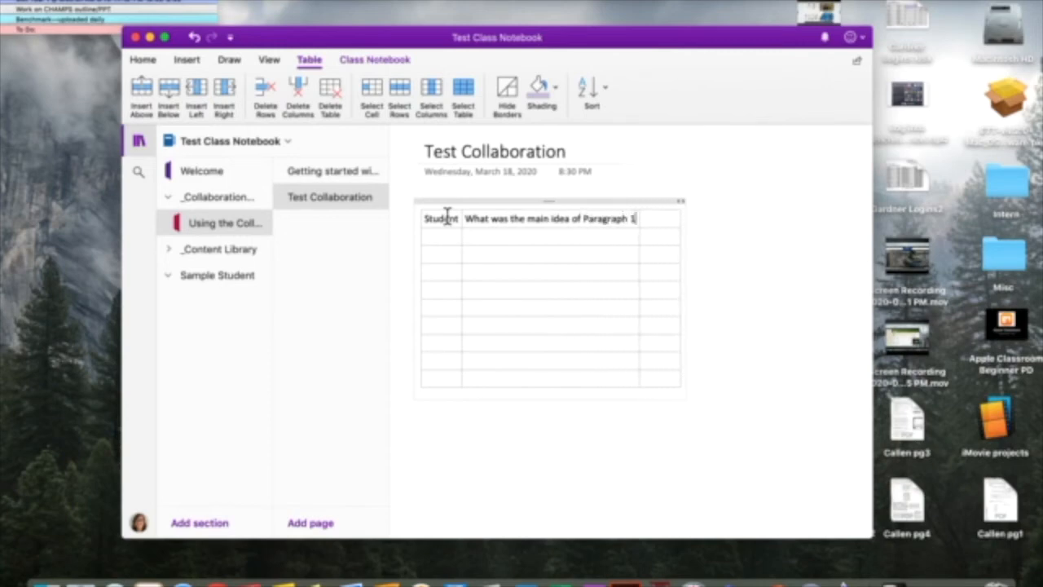
type("?")
key("Tab")
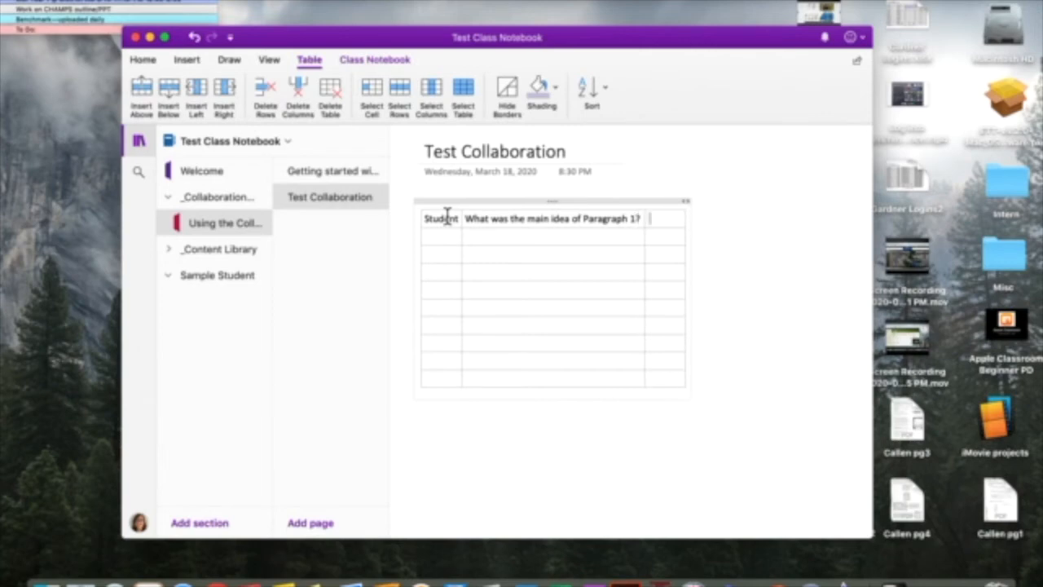
type("What was the")
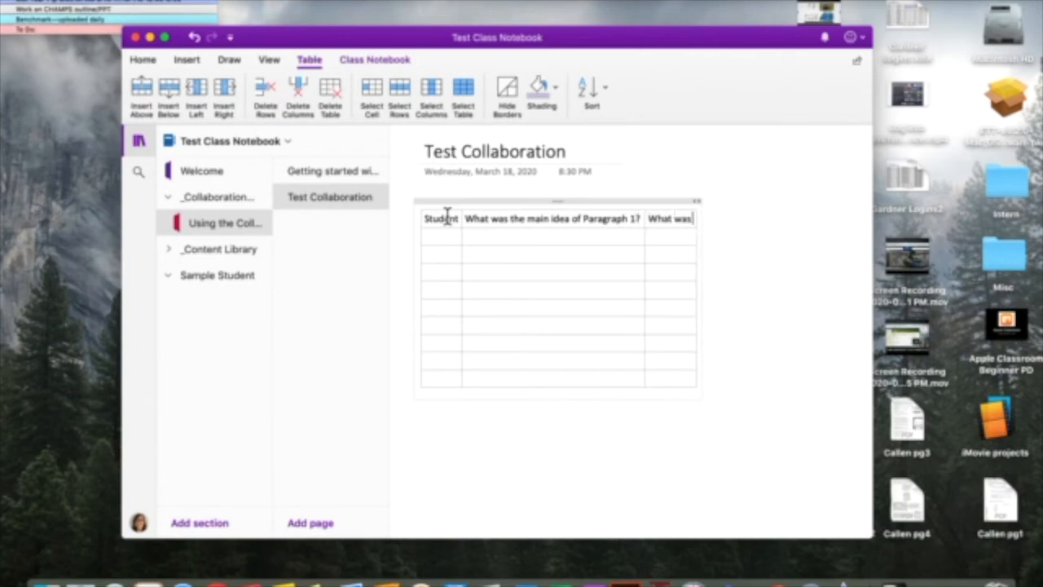
key("BackSpace")
key("BackSpace")
key("BackSpace")
key("BackSpace")
key("BackSpace")
key("BackSpace")
key("BackSpace")
key("BackSpace")
key("BackSpace")
key("BackSpace")
key("BackSpace")
key("BackSpace")
Step: Enter "List 3 key details from Paragraph 1" as the third column's heading
type("List at")
key("BackSpace")
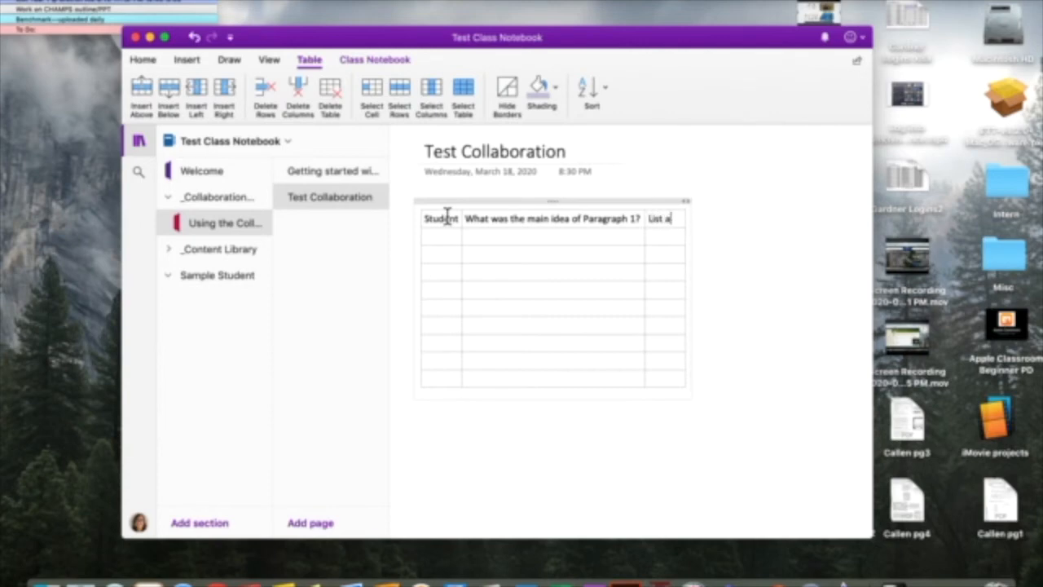
key("BackSpace")
type("3 key det")
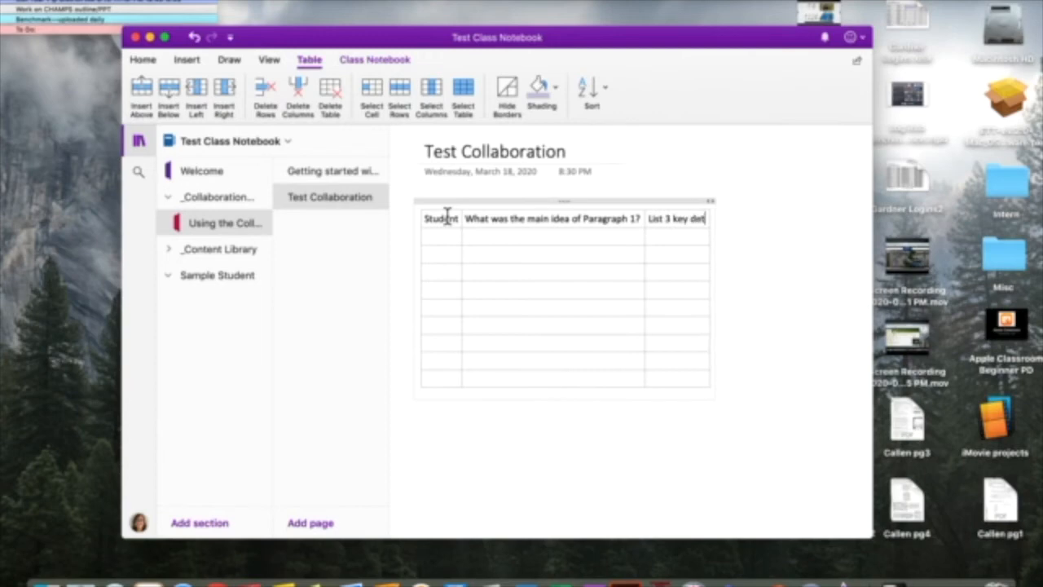
type("ails from P")
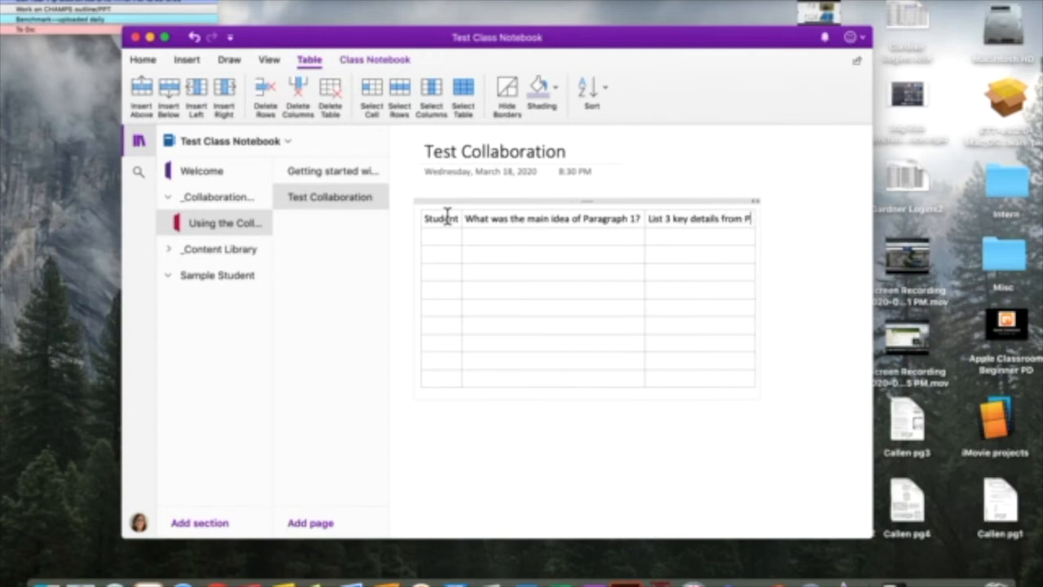
type("aragraph 1")
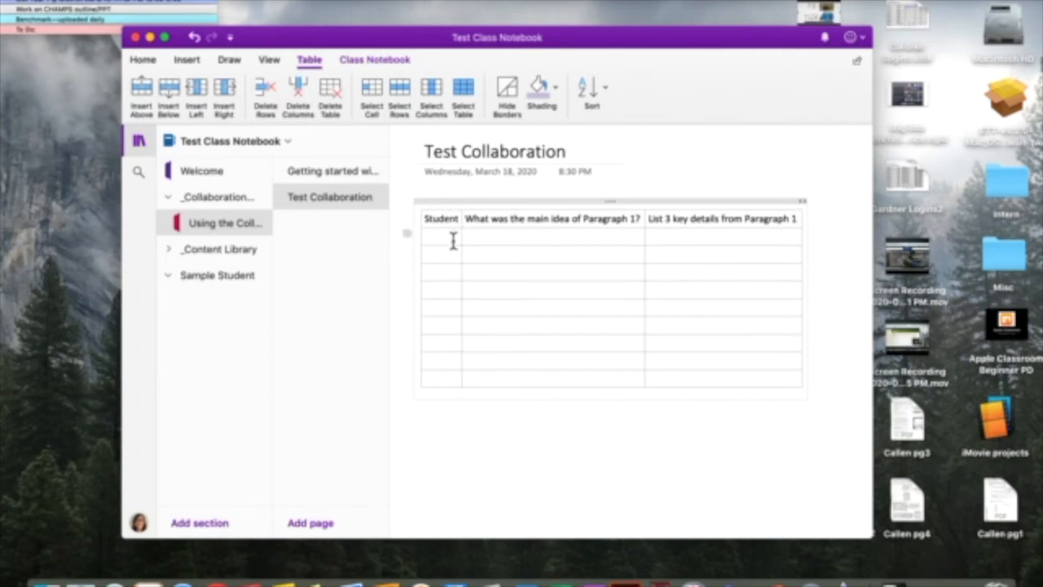
Step: Shade the table's header row with a light green theme color
left_click(453, 241)
left_click_drag(452, 226, 736, 225)
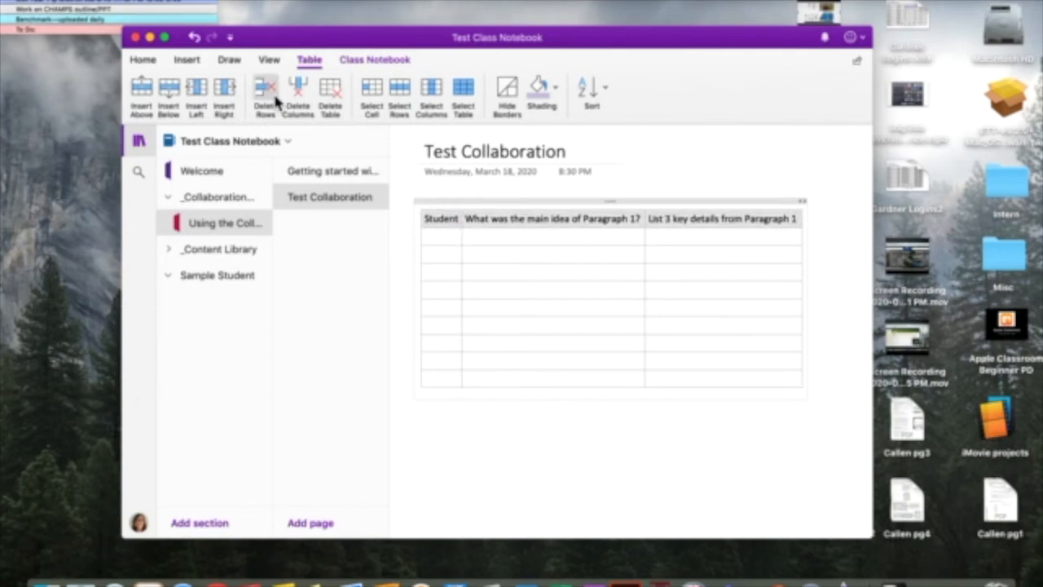
left_click(306, 64)
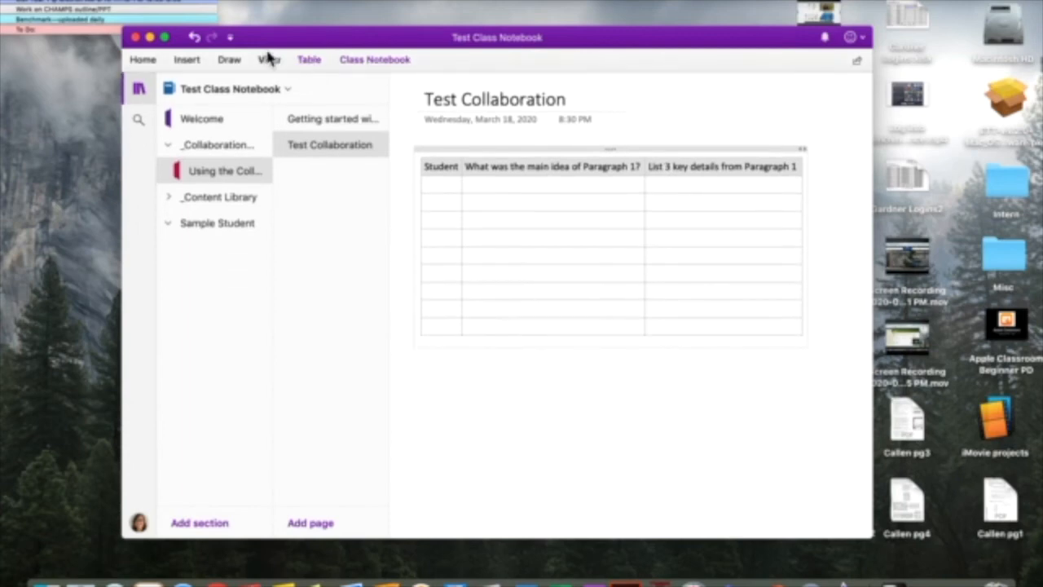
left_click(320, 64)
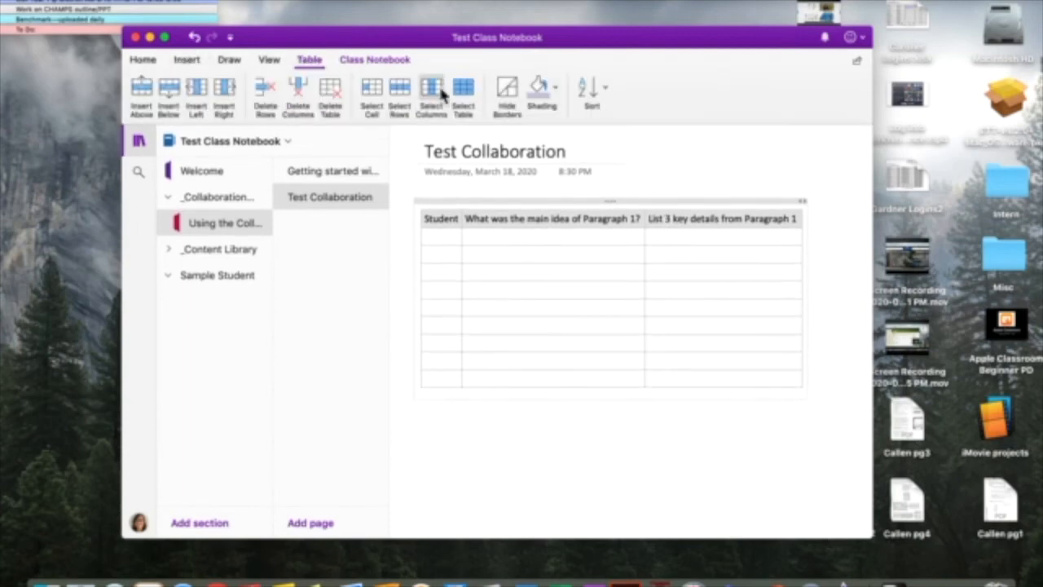
left_click(557, 96)
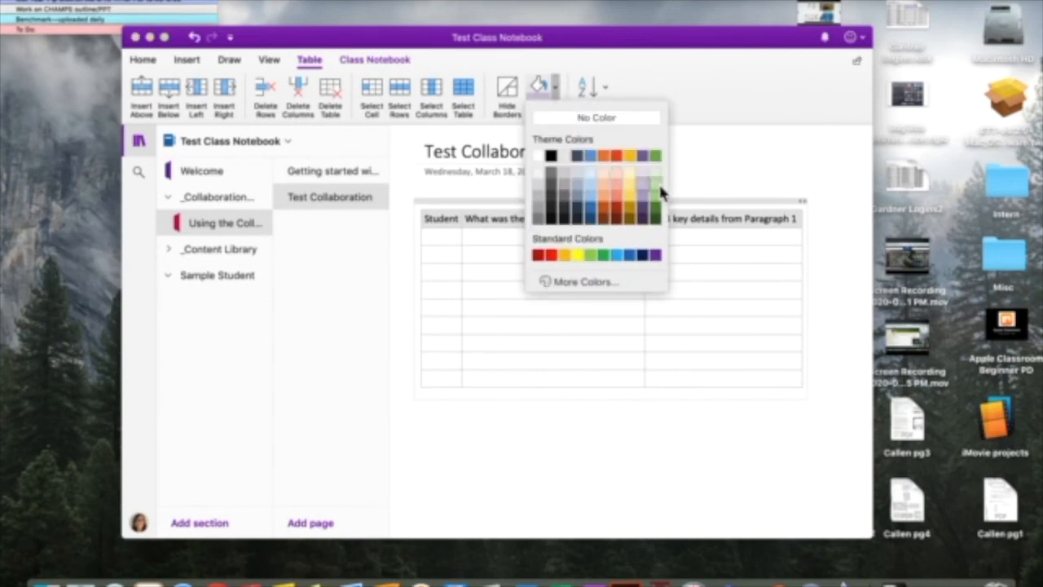
left_click(657, 182)
left_click(617, 272)
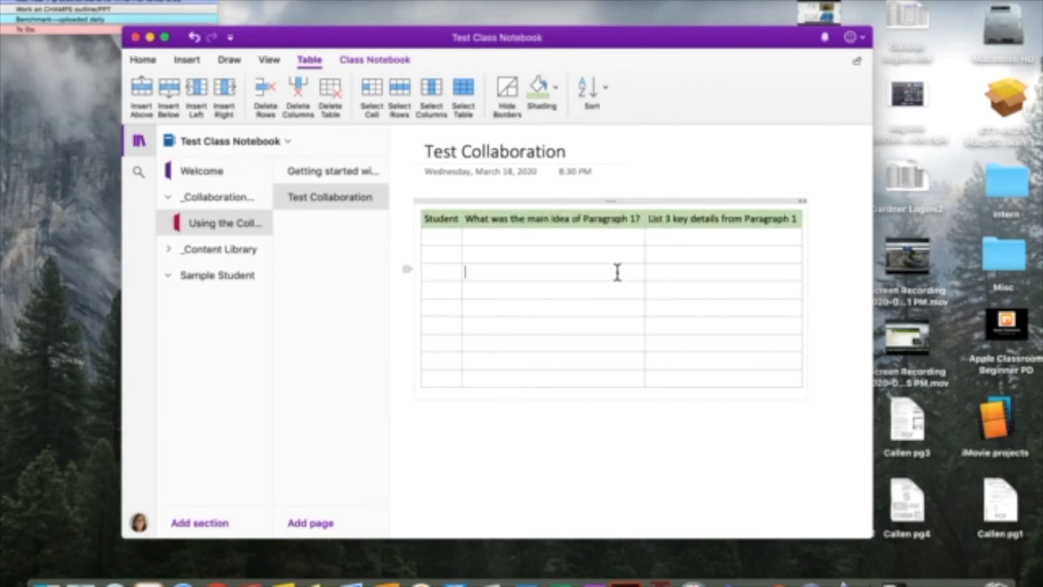
Step: Enter four students' first names in the first four rows of the Student column
left_click(446, 242)
type("Bob")
left_click(438, 254)
type("Su")
key("Down")
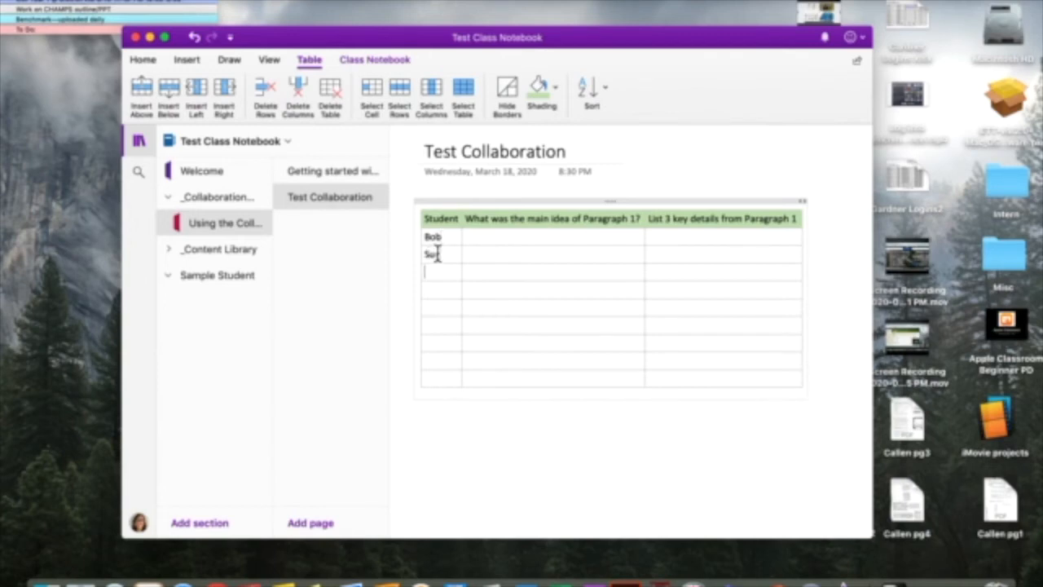
type("Ann")
key("Down")
type("Jay")
left_click(501, 239)
type("kjfkdjlj")
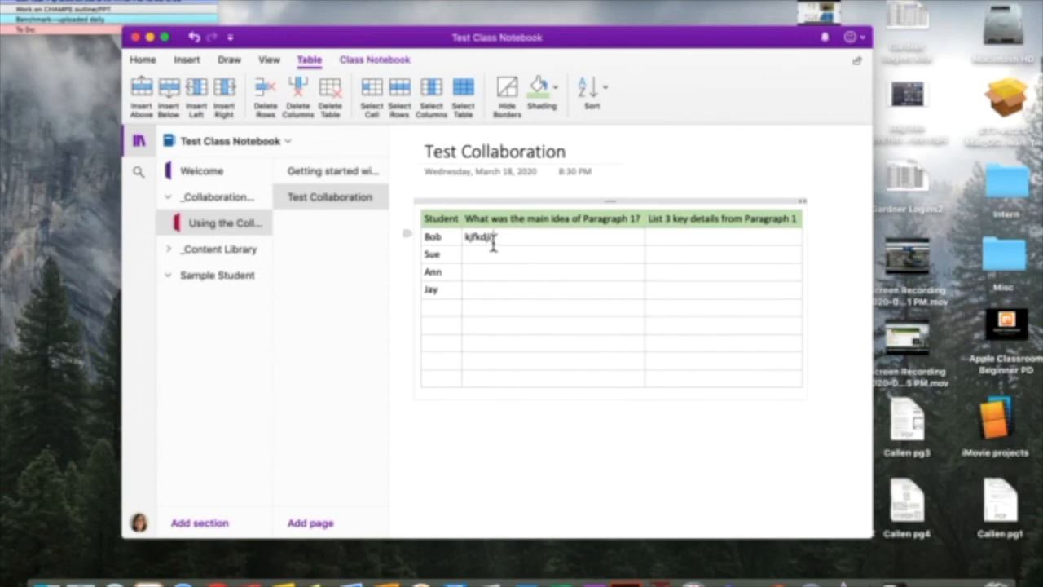
left_click_drag(502, 238, 465, 237)
key("BackSpace")
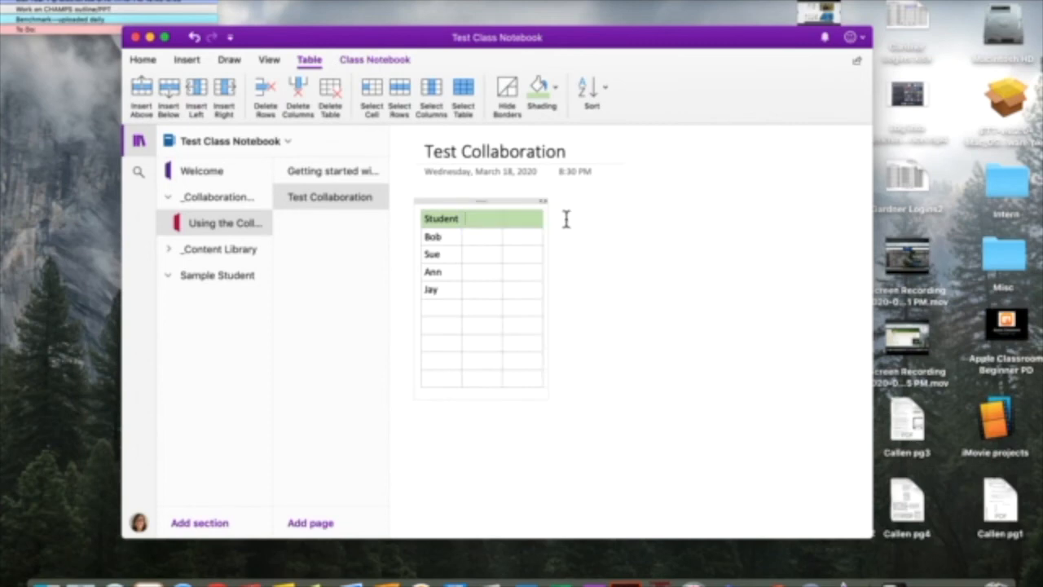
Step: Replace the second and third column headings with "Top Choice for Class Party" and "Second Choice for Class Party"
type("Top Choice")
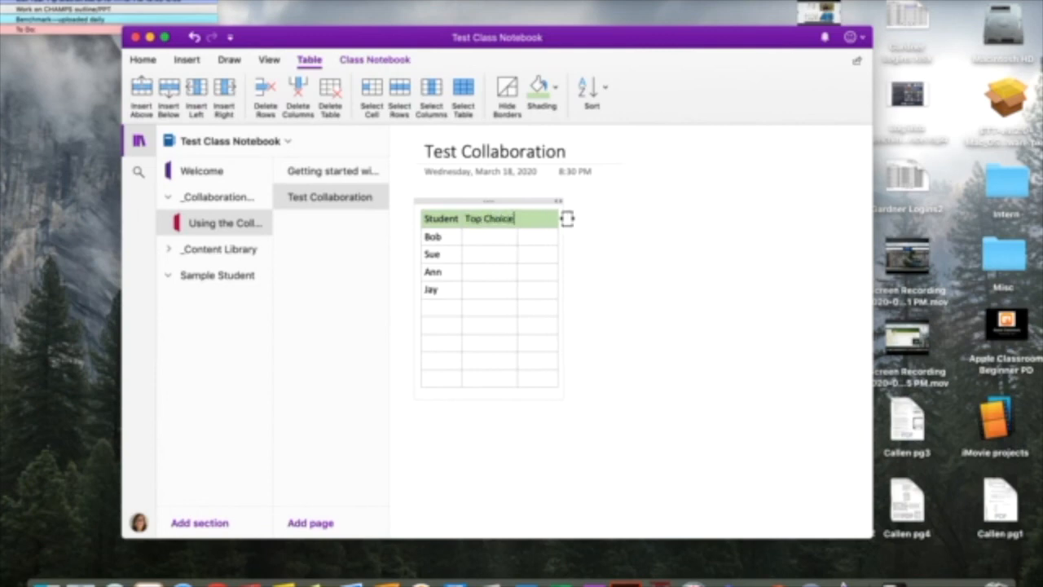
type(" for Class Party")
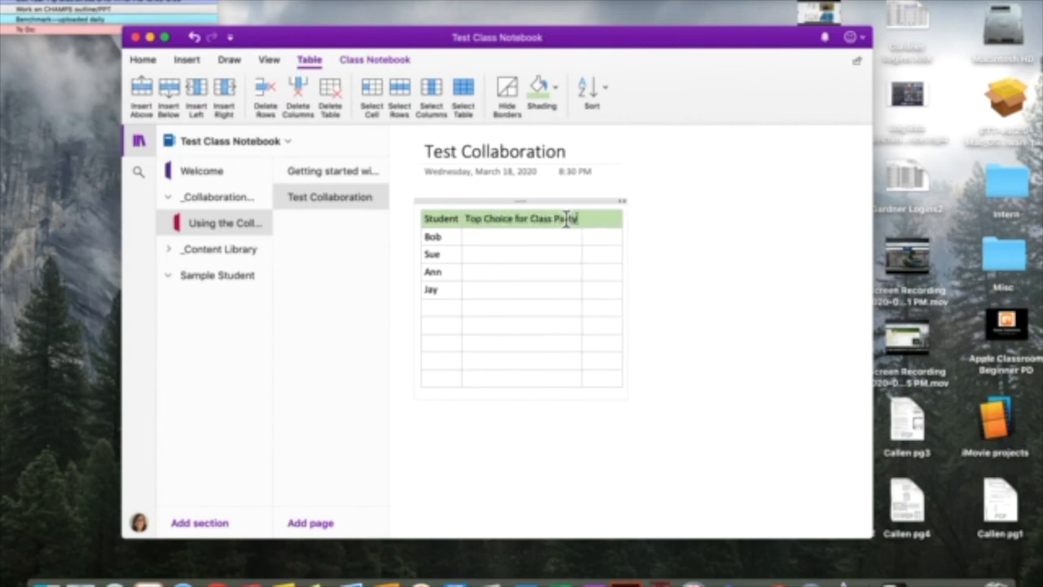
key("Tab")
type("Second Cho")
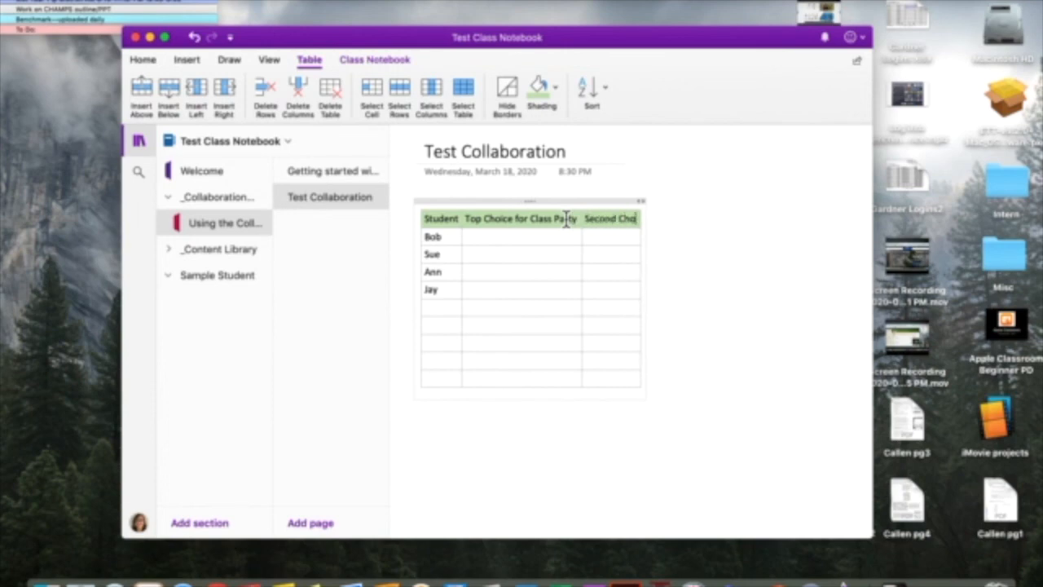
type("ice for Class Party")
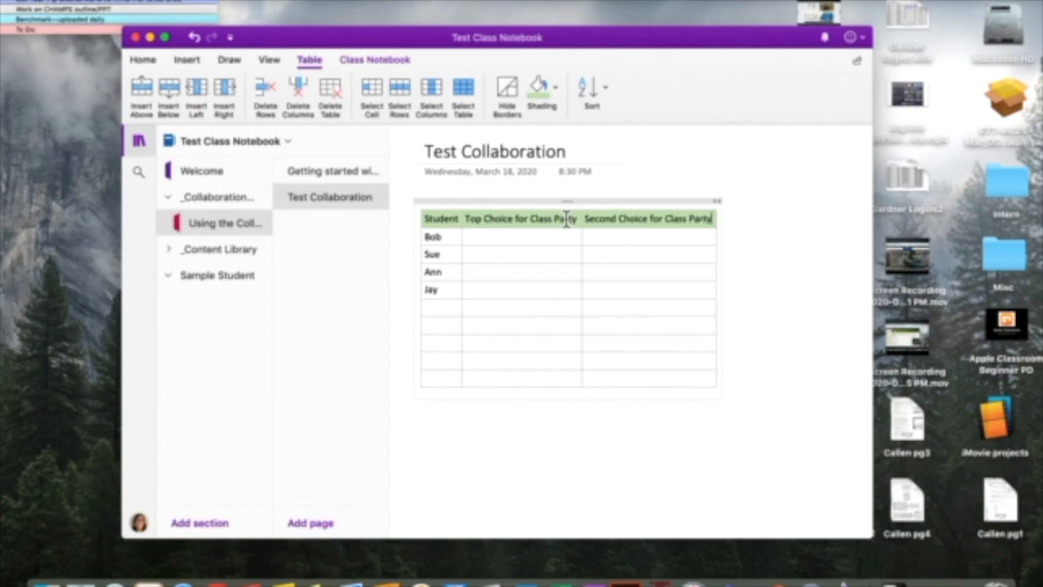
Step: Fill in the first student's row with "rollerskating" as top choice and "Read-a-thon" as second choice
left_click(524, 239)
type("rollerskating")
left_click(613, 237)
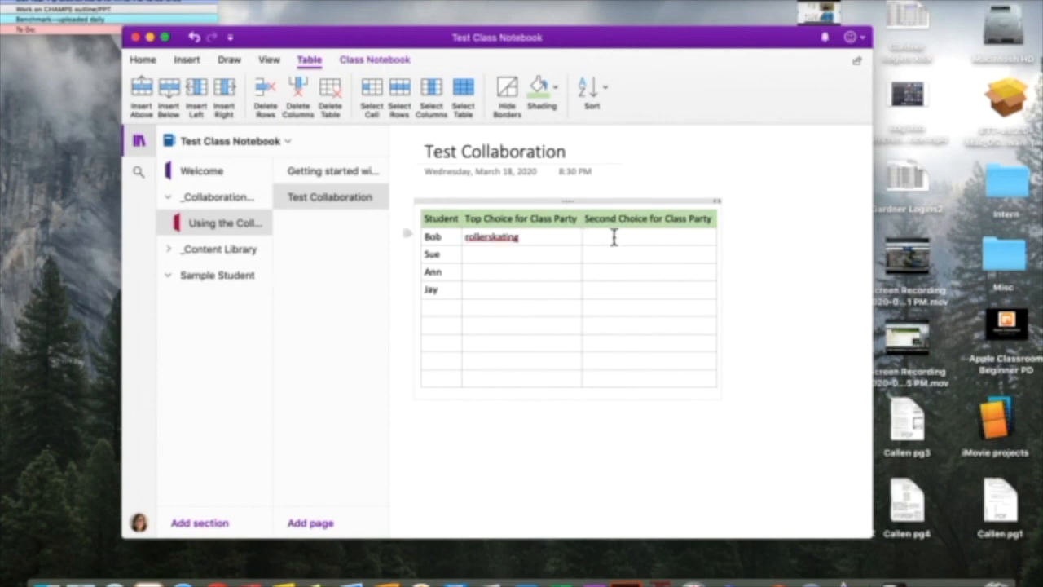
type("read-a-thon")
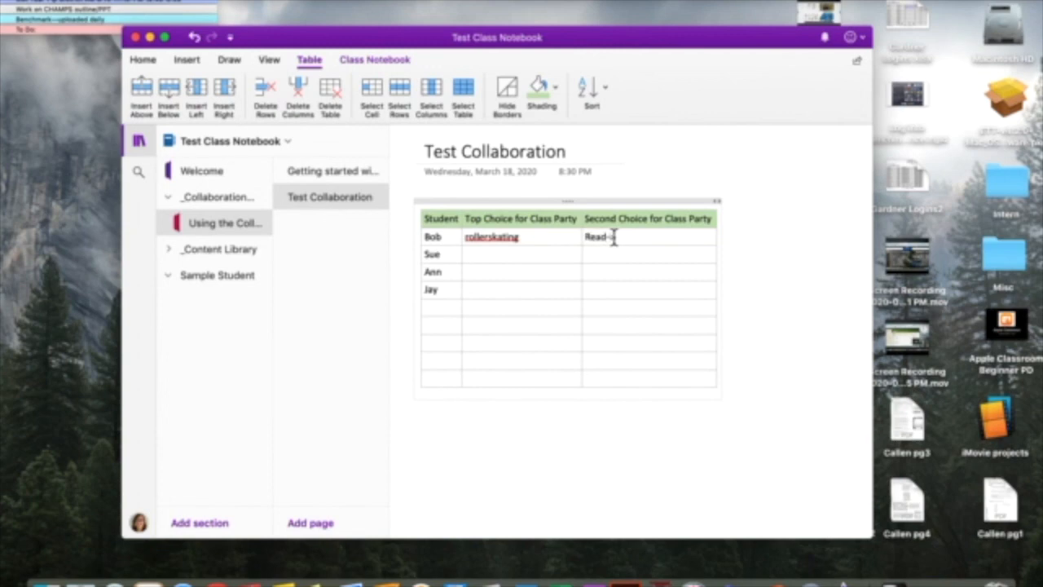